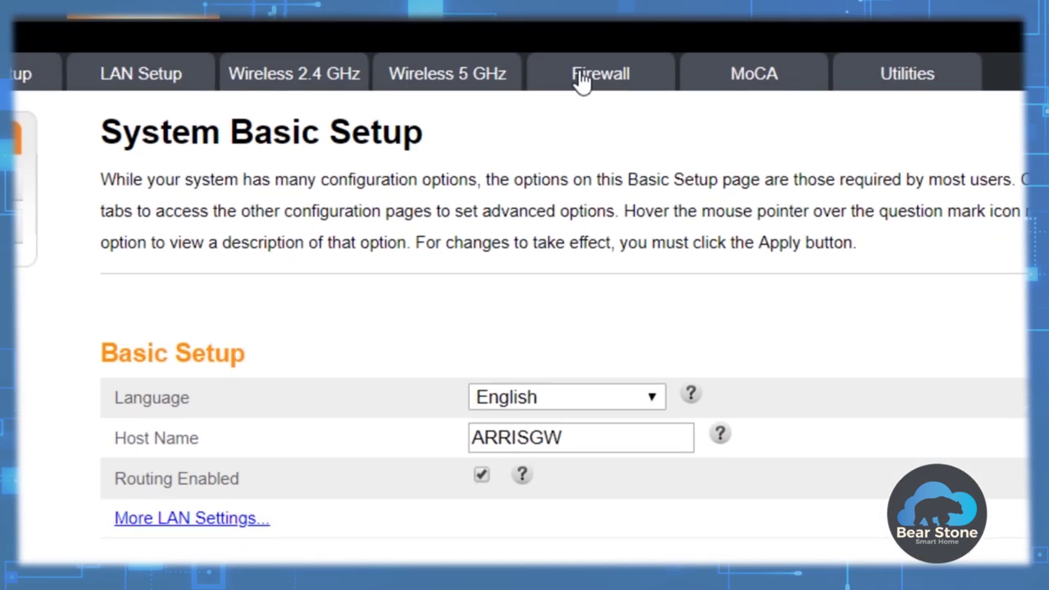
# Go to Firewall > Virtual Servers / Port Forwarding in the router admin.
pyautogui.click(541, 139)
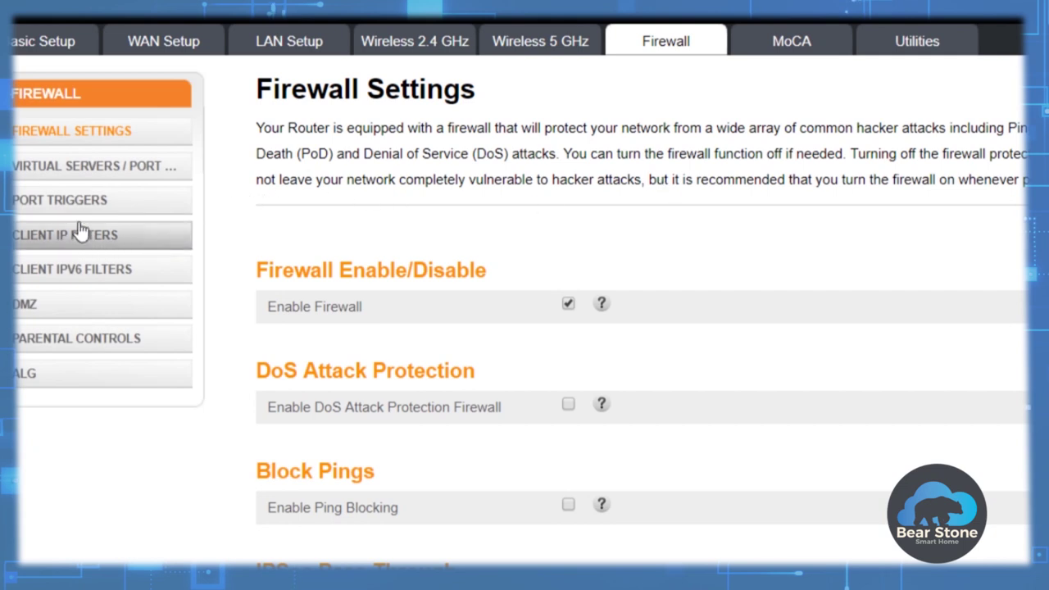
pyautogui.click(70, 173)
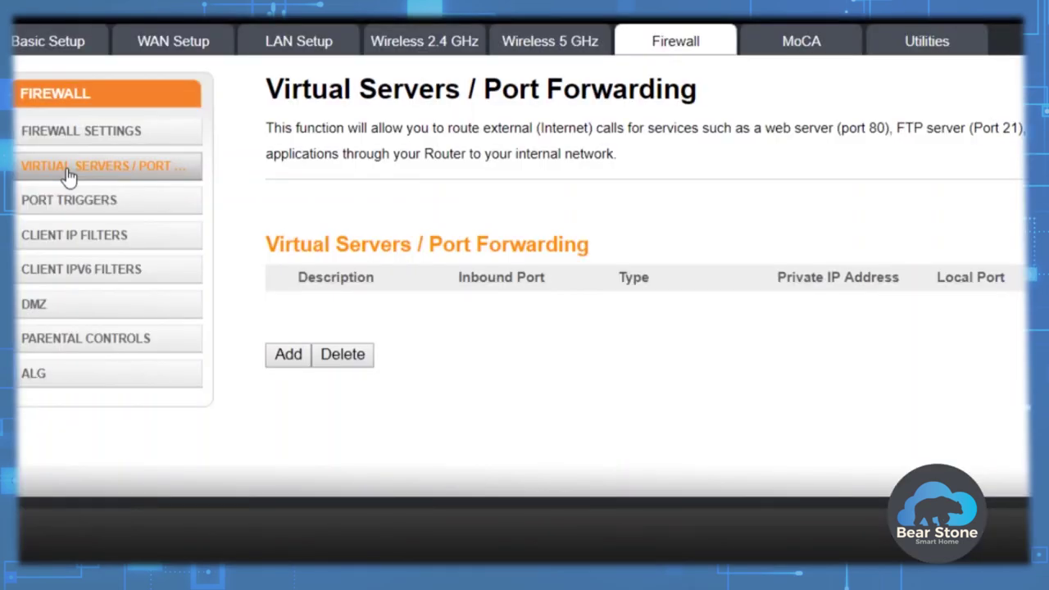
# Add a new rule named 'Home Assistant' with inbound port 443 and private IP 192.168.10.10.
pyautogui.click(284, 361)
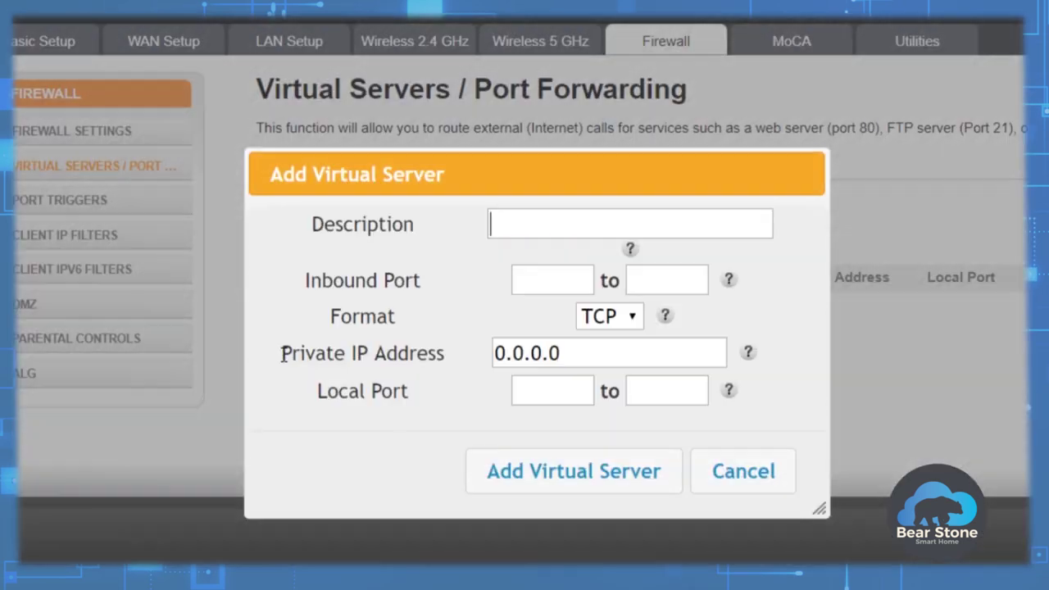
pyautogui.click(540, 237)
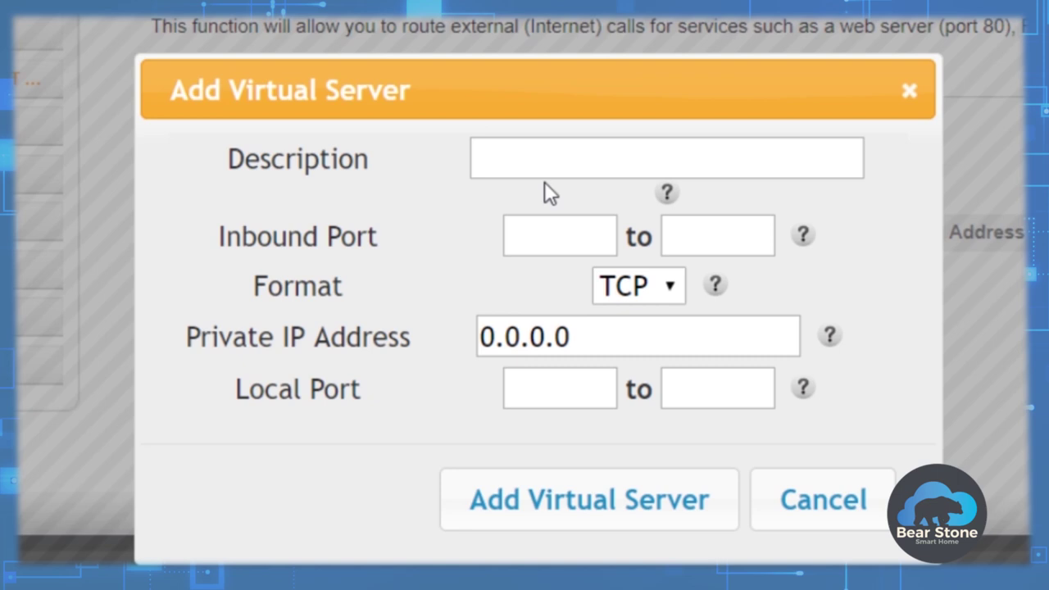
pyautogui.write('Home Assistant')
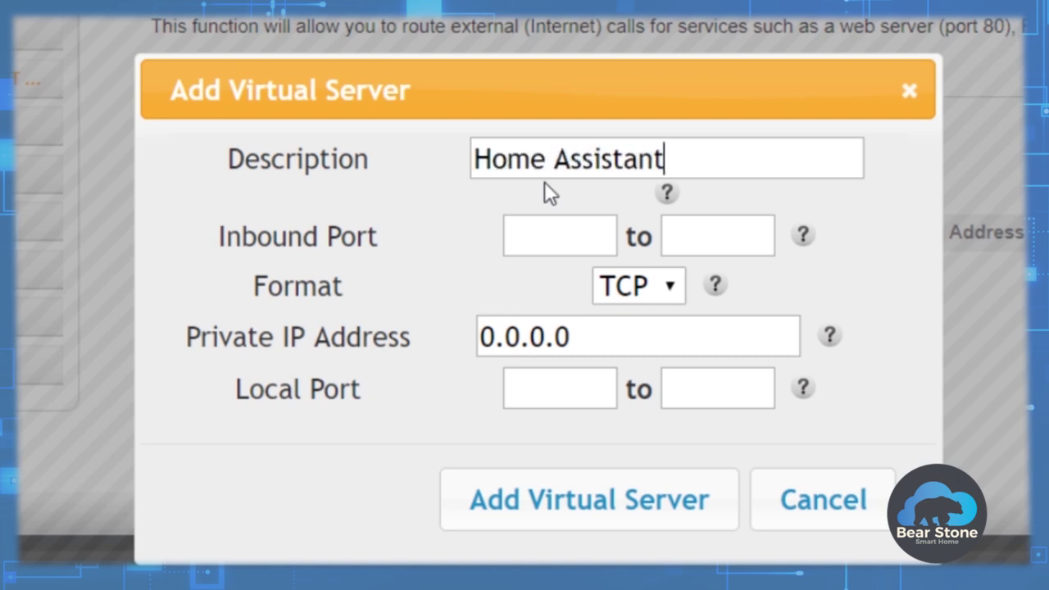
pyautogui.press('Tab')
pyautogui.write('443')
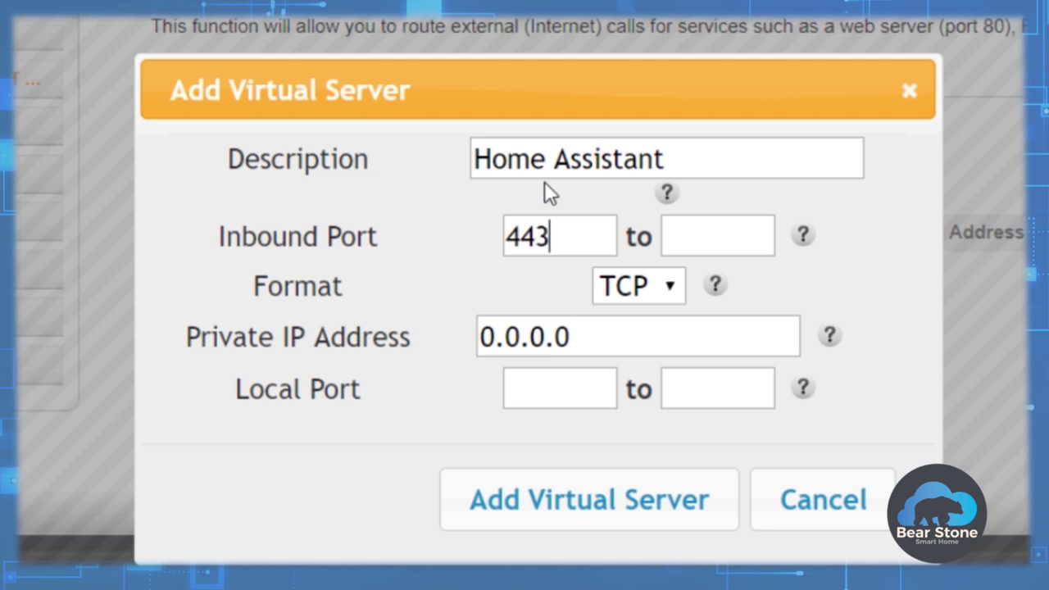
pyautogui.press('Tab')
pyautogui.write('8123')
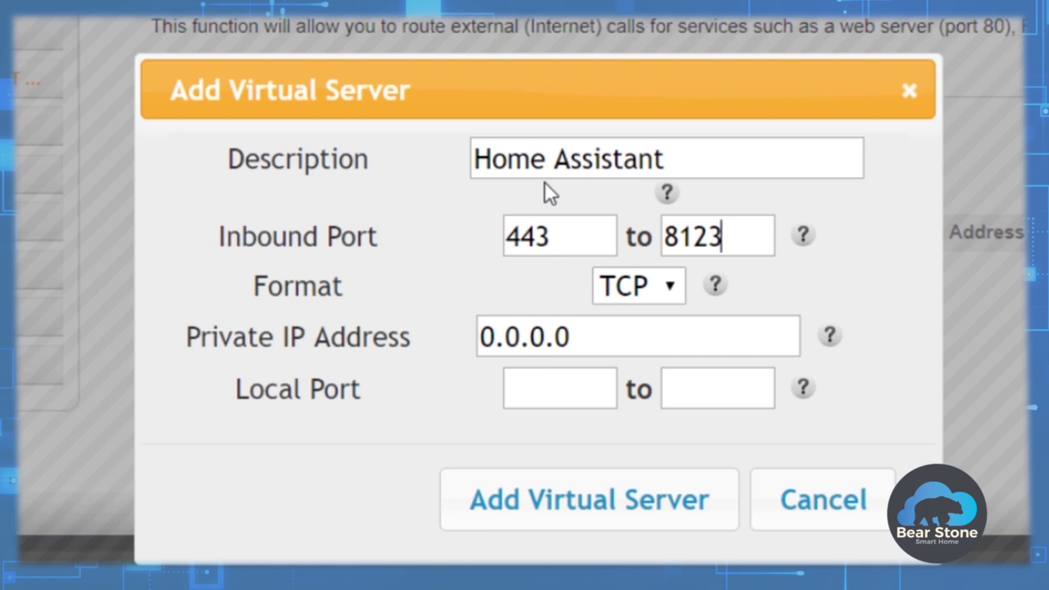
pyautogui.moveTo(674, 335); pyautogui.dragTo(469, 348)
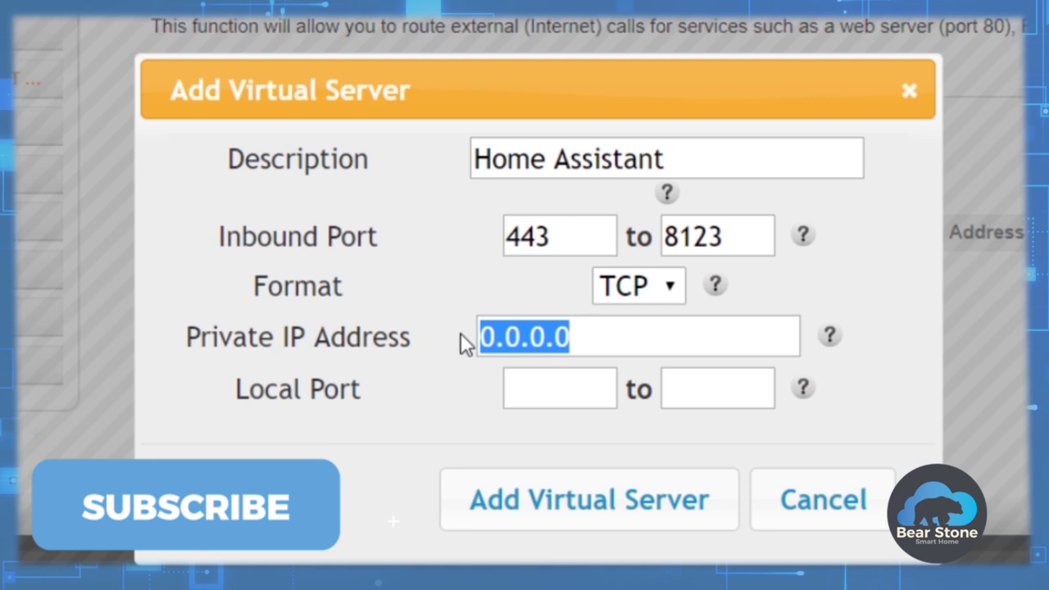
pyautogui.write('192.16')
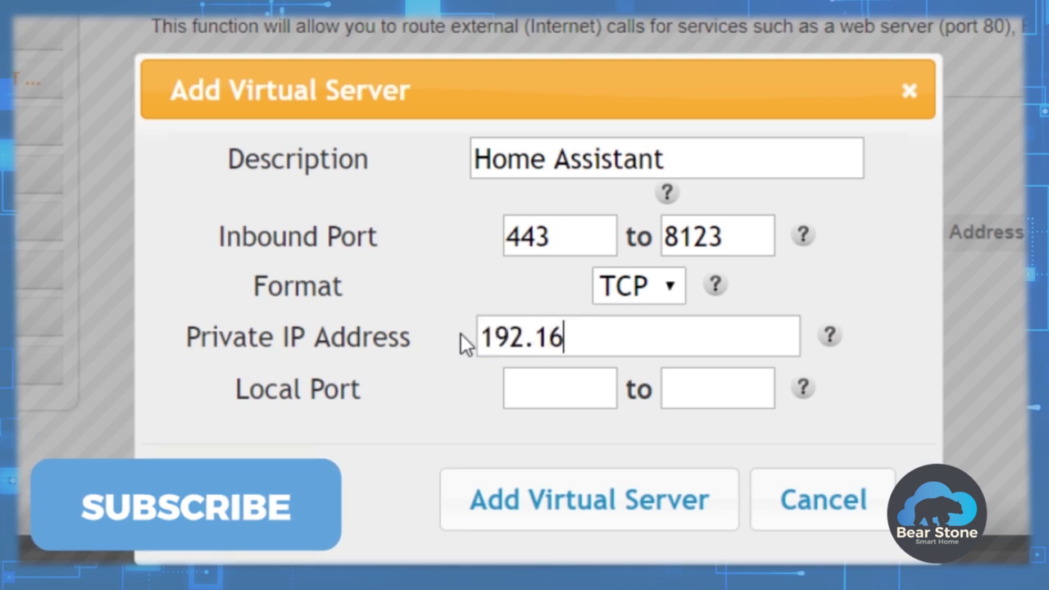
pyautogui.write('8.10')
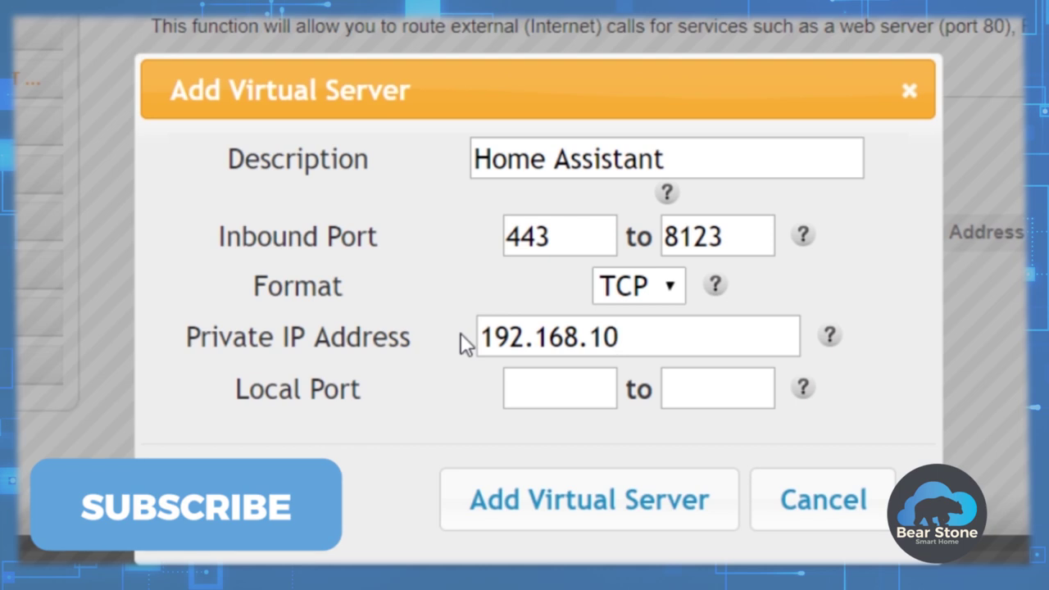
pyautogui.write('.10')
# Correct the inbound port range end to 443 and set the local port range to 8123–8123.
pyautogui.press('Tab')
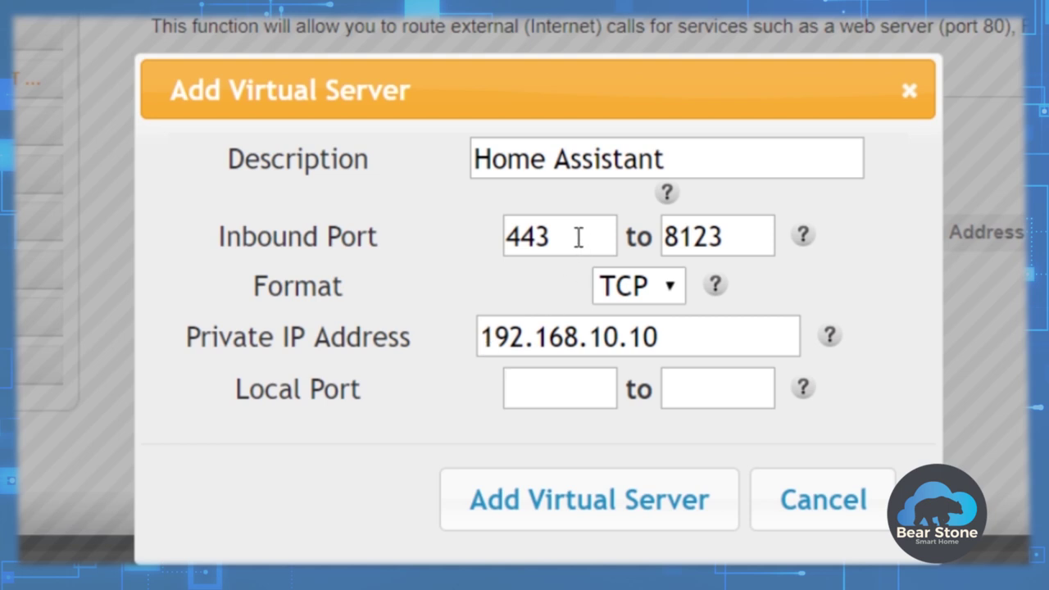
pyautogui.moveTo(730, 236); pyautogui.dragTo(635, 237)
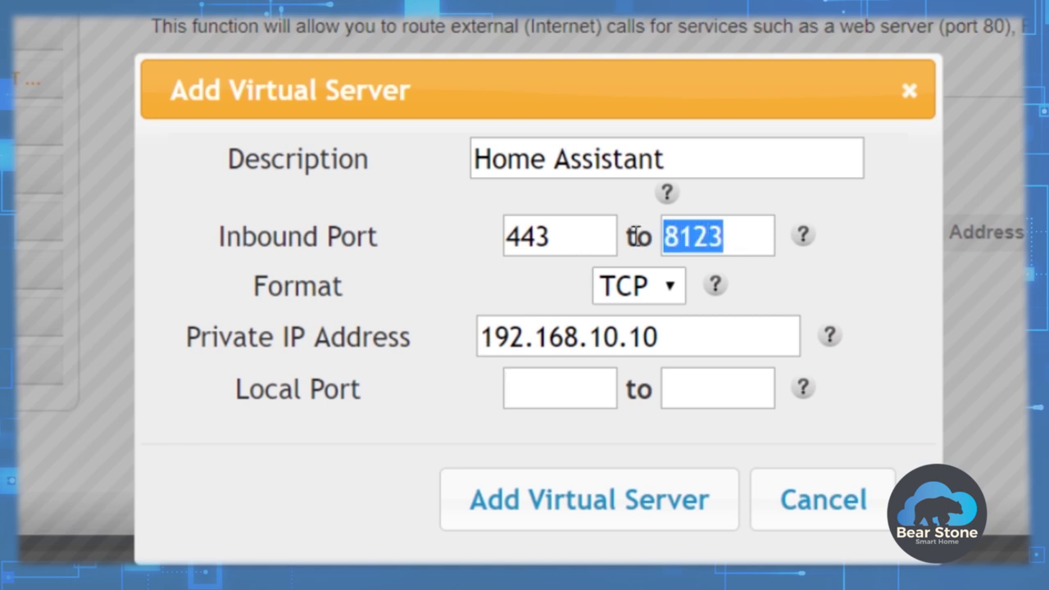
pyautogui.write('443')
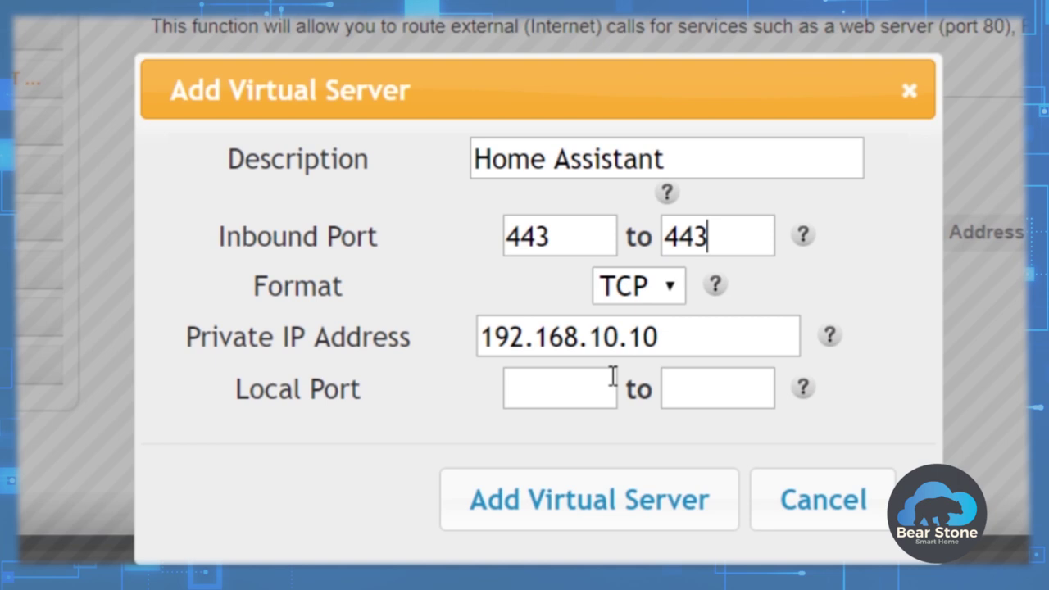
pyautogui.click(574, 390)
pyautogui.write('8123')
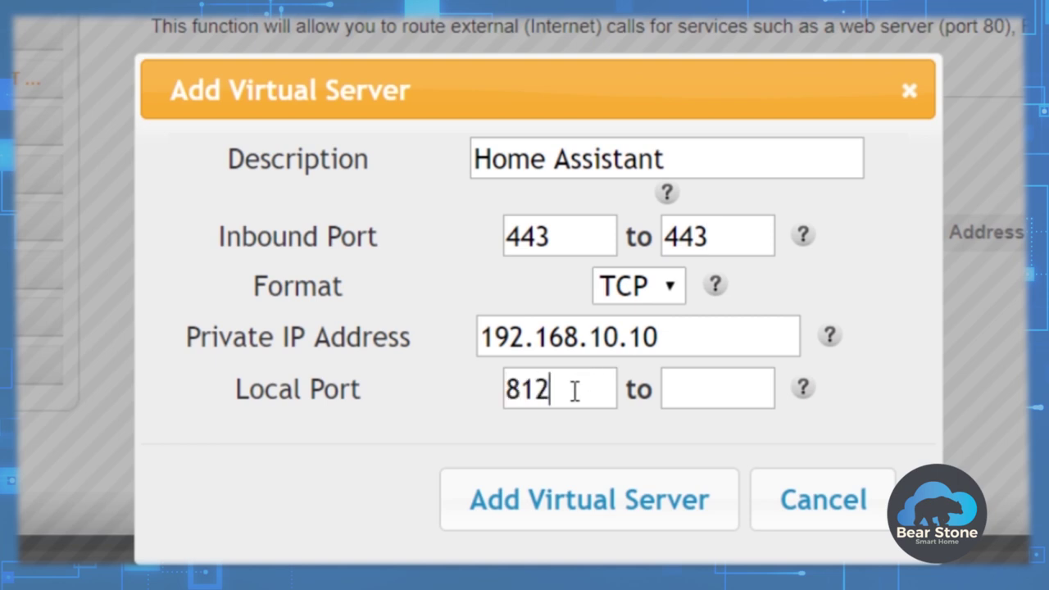
pyautogui.press('Tab')
pyautogui.write('8123')
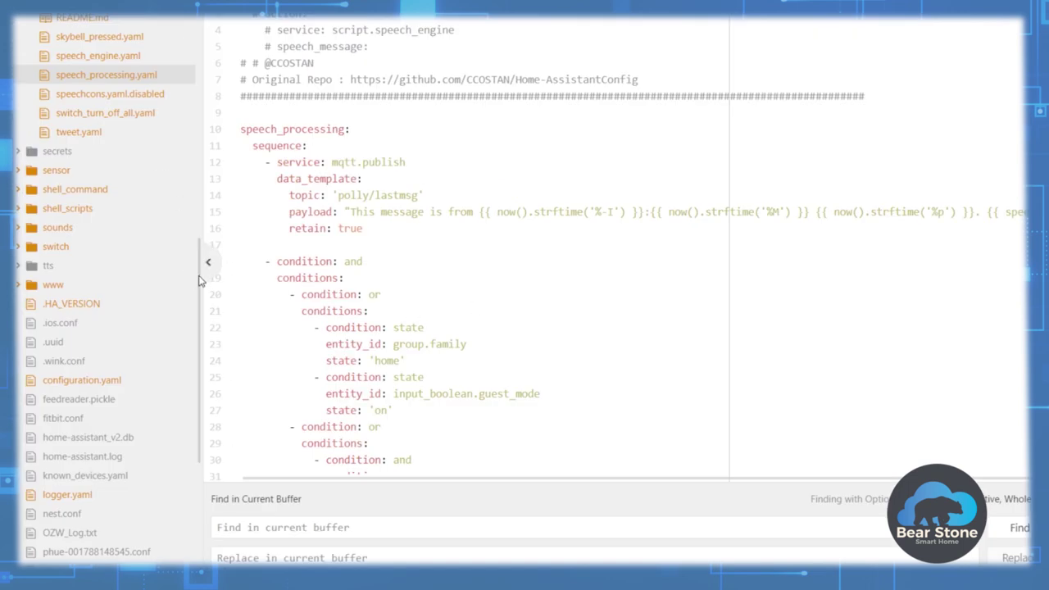
# Collapse the group and script folders in Atom's tree view and open configuration.yaml.
pyautogui.hotkey('ctrl', 'shift', '\\')
pyautogui.moveTo(205, 261); pyautogui.dragTo(212, 32)
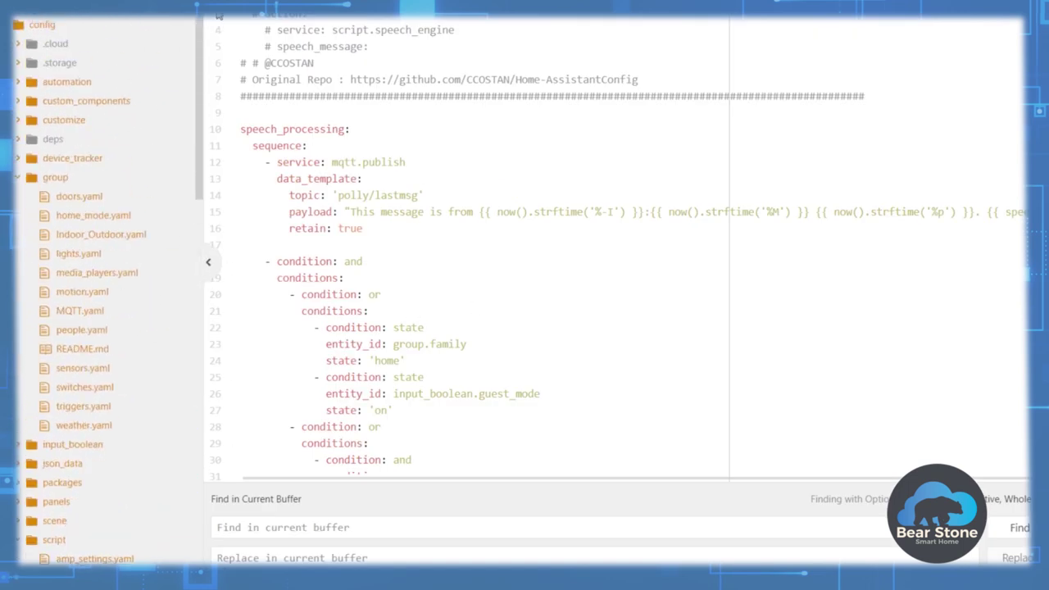
pyautogui.click(18, 177)
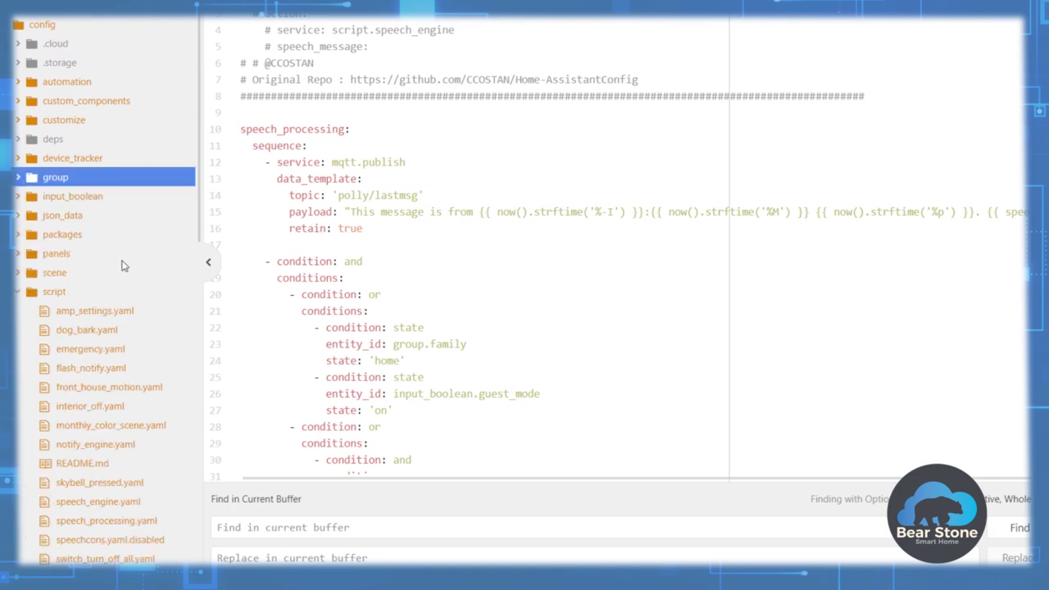
pyautogui.click(19, 293)
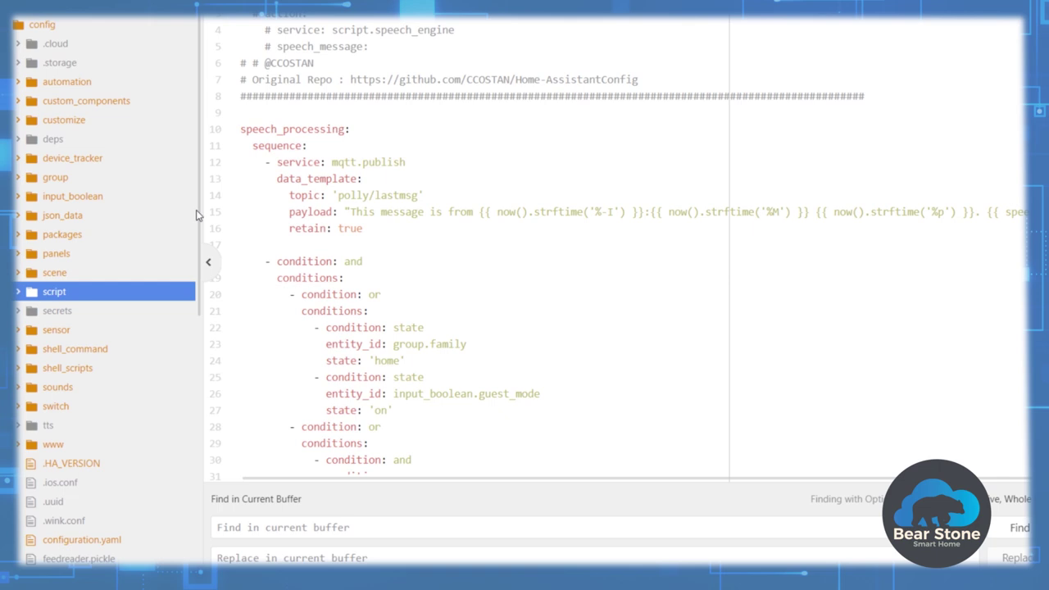
pyautogui.moveTo(196, 211); pyautogui.dragTo(192, 391)
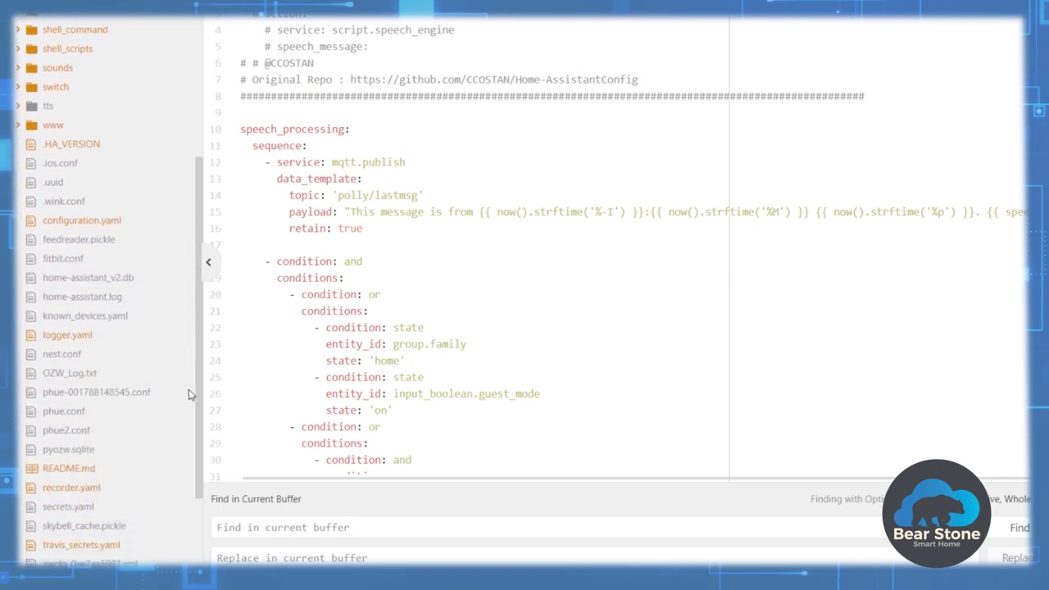
pyautogui.click(123, 225)
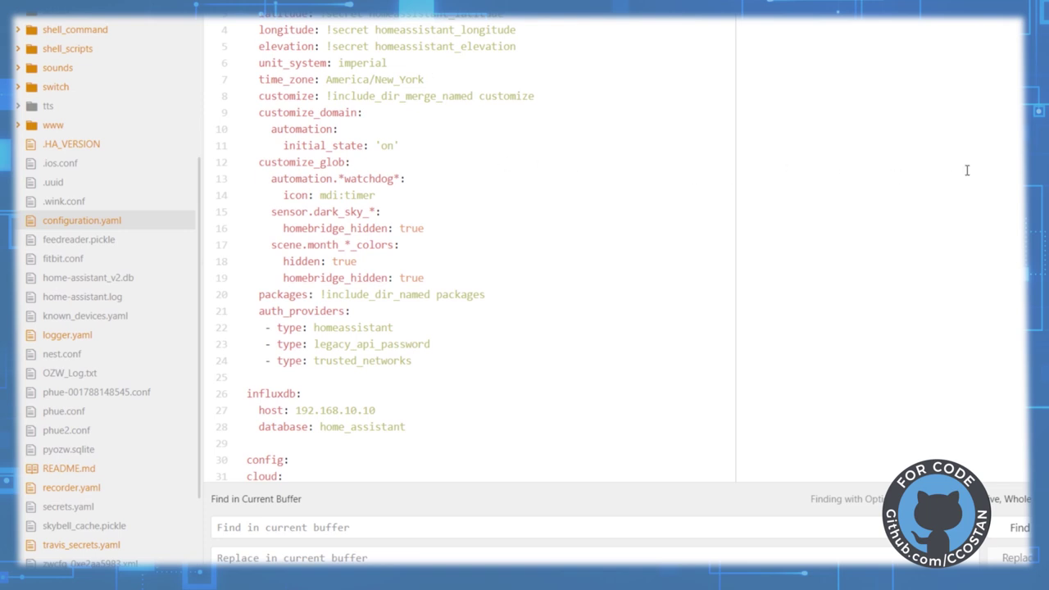
# Replace '!secret server_port' on line 74 with 8123.
pyautogui.scroll(-15, 471, 246)
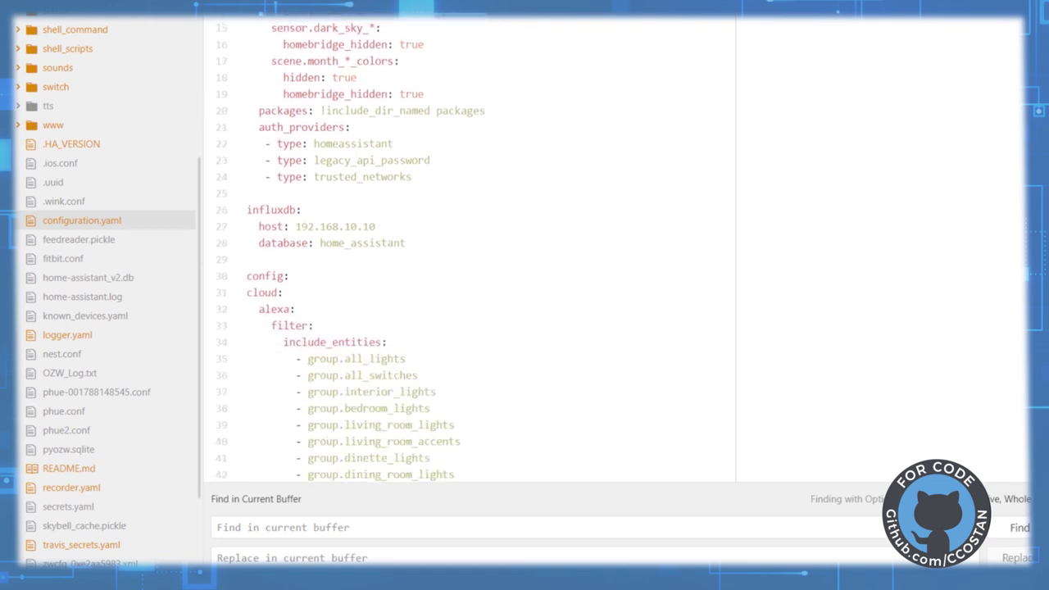
pyautogui.scroll(-3, 471, 246)
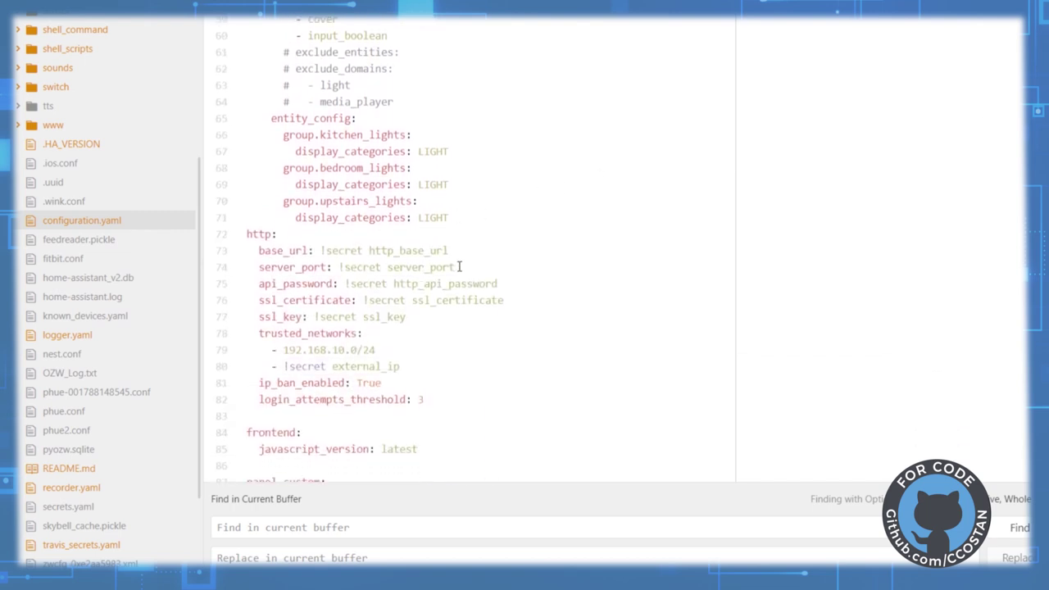
pyautogui.moveTo(462, 266); pyautogui.dragTo(339, 267)
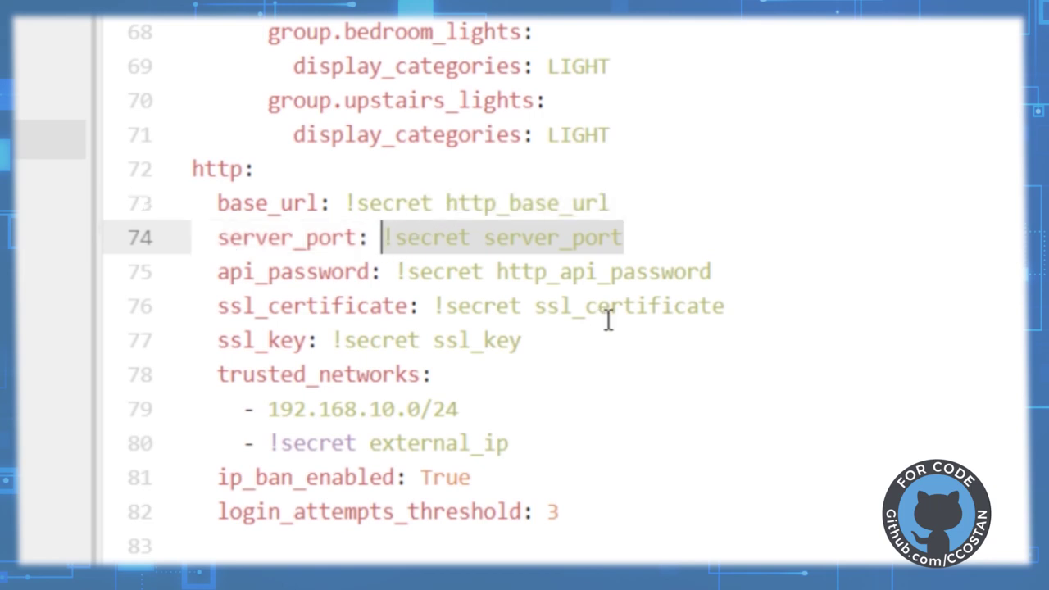
pyautogui.write('8123')
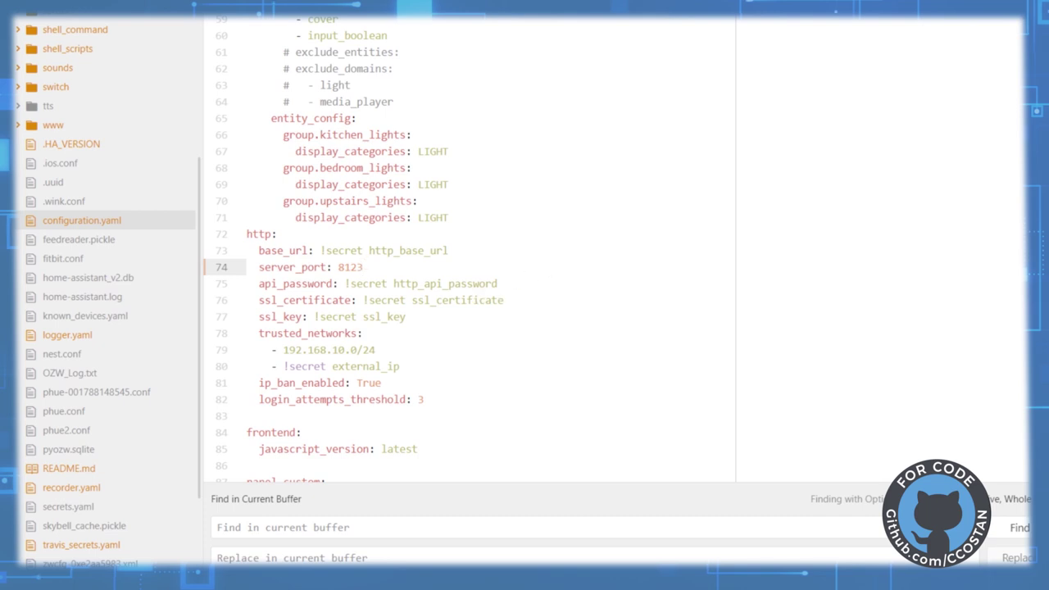
# Bring PuTTY in front of the editor and restart the disconnected SSH session.
pyautogui.hotkey('alt', 'Tab')
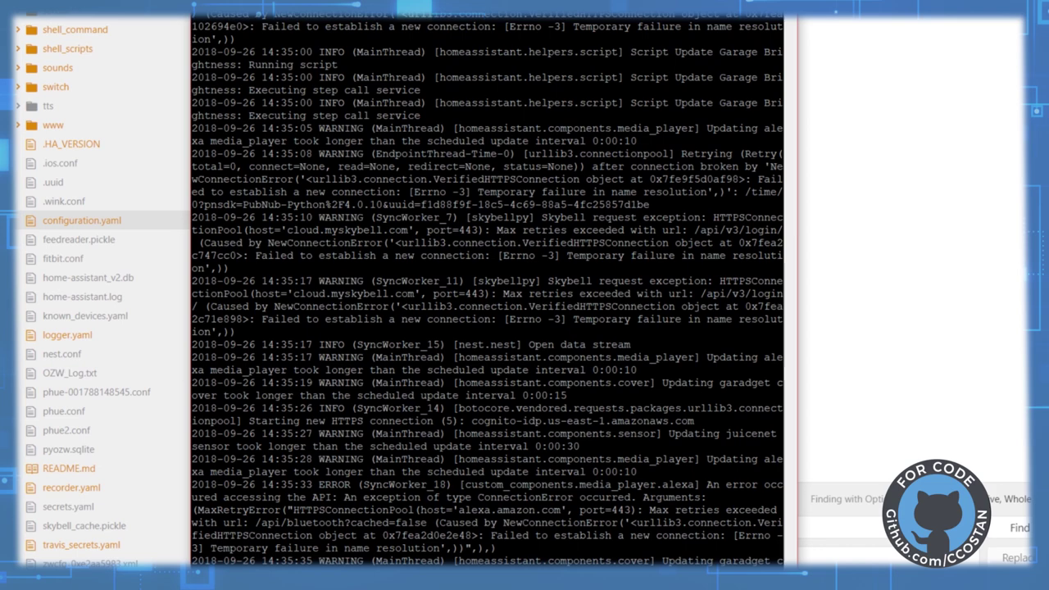
pyautogui.moveTo(271, 23); pyautogui.dragTo(285, 2)
pyautogui.hotkey('alt', 'space')
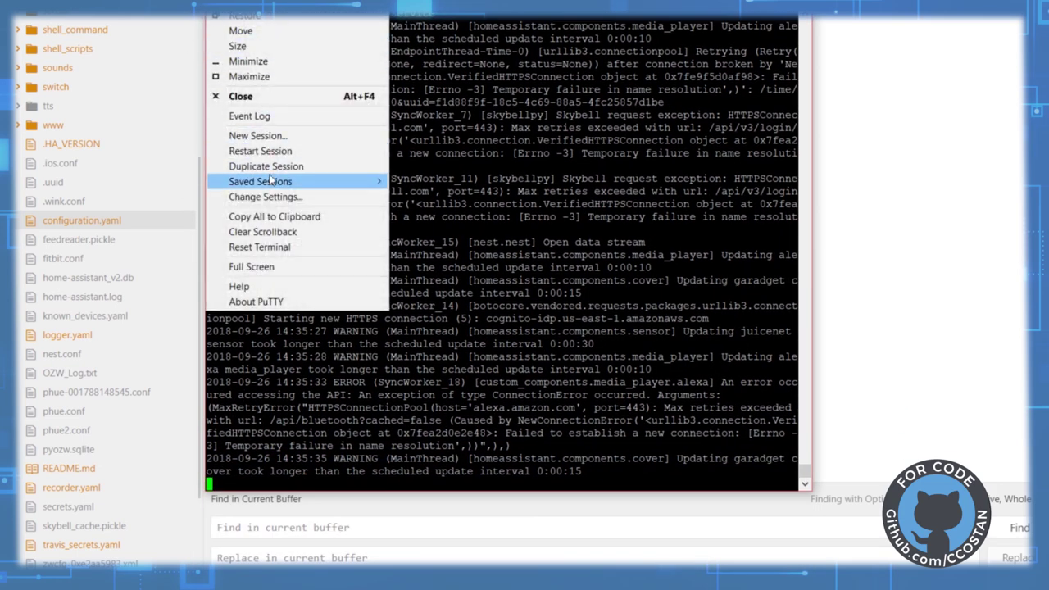
pyautogui.click(271, 152)
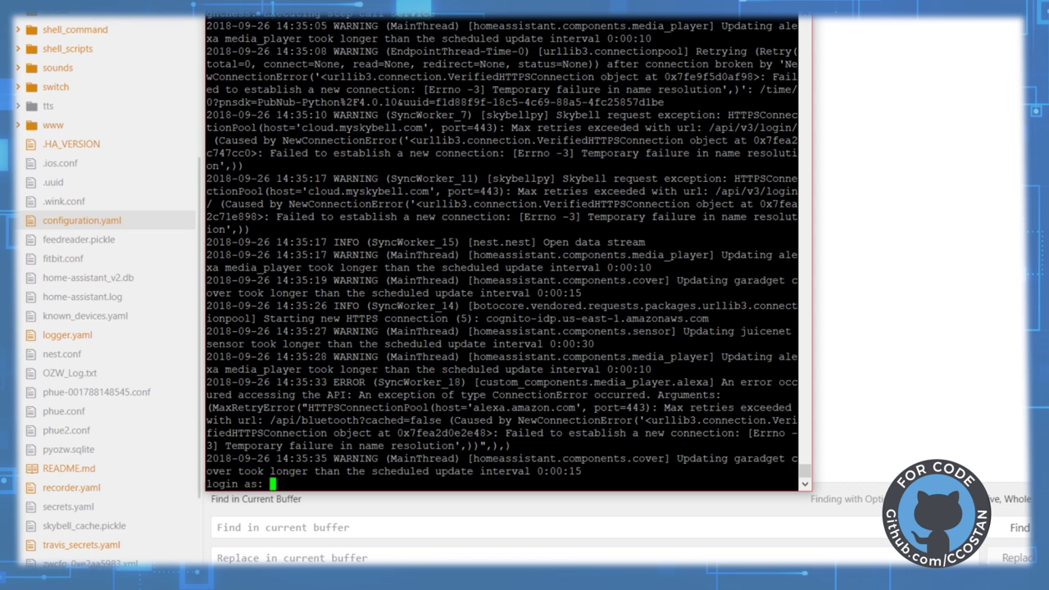
# Log in with the username and password and begin typing a command at the shell prompt.
pyautogui.write('hass')
pyautogui.press('Return')
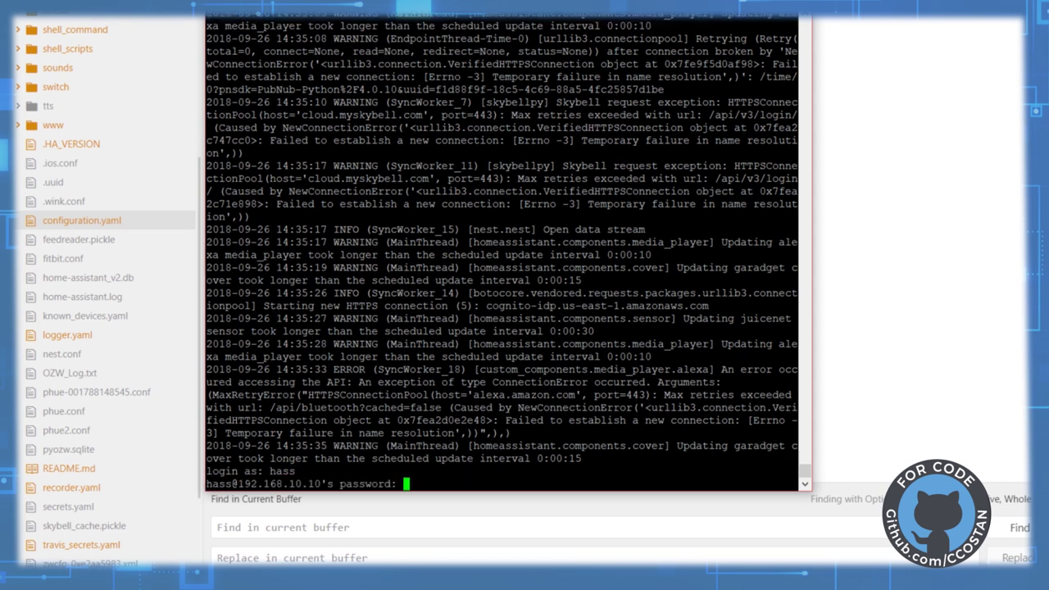
pyautogui.press('Return')
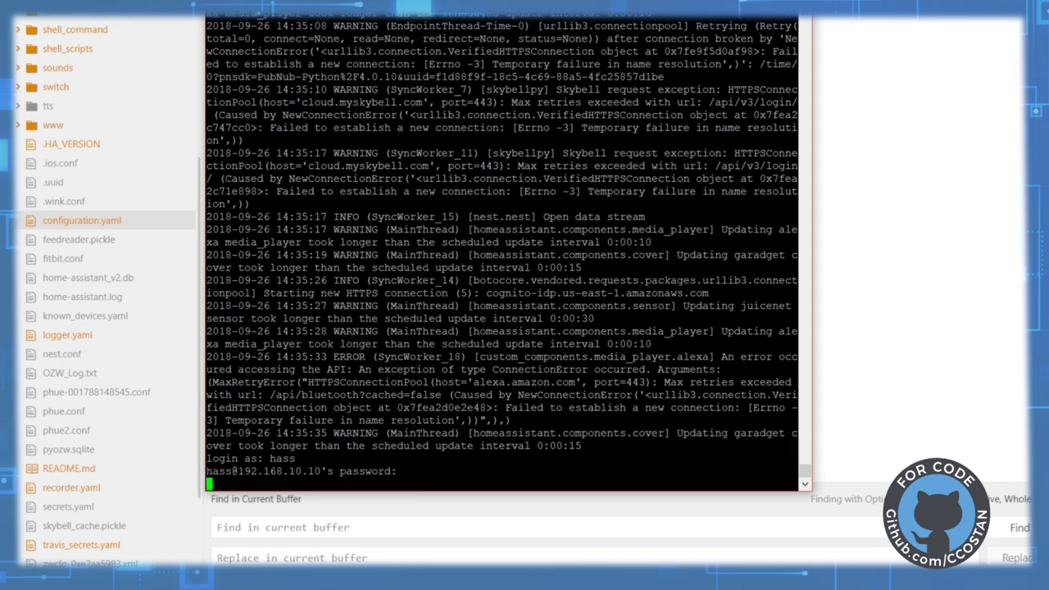
pyautogui.write('hares')
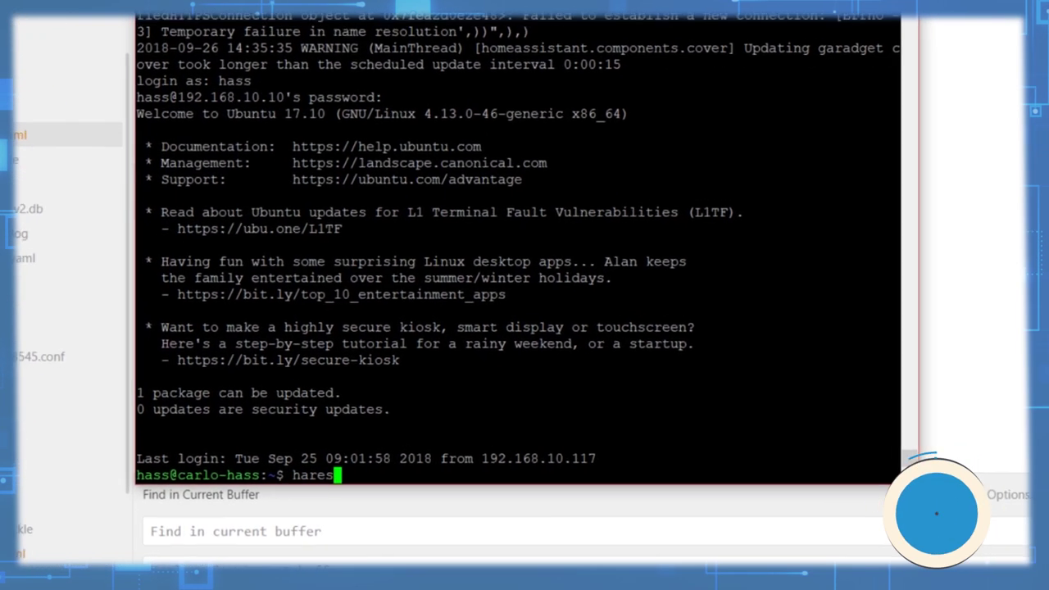
# Run the alias command and highlight the harestart alias definition in its output.
pyautogui.press('BackSpace')
pyautogui.press('BackSpace')
pyautogui.press('BackSpace')
pyautogui.press('BackSpace')
pyautogui.press('BackSpace')
pyautogui.write('ala')
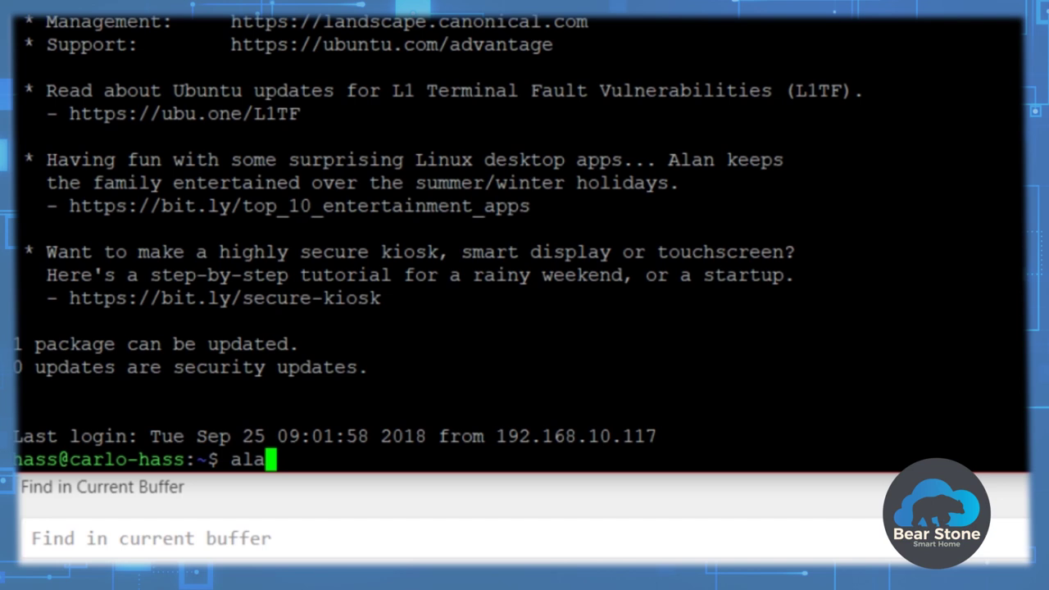
pyautogui.write('is')
pyautogui.press('BackSpace')
pyautogui.press('BackSpace')
pyautogui.press('BackSpace')
pyautogui.write('ias')
pyautogui.press('Return')
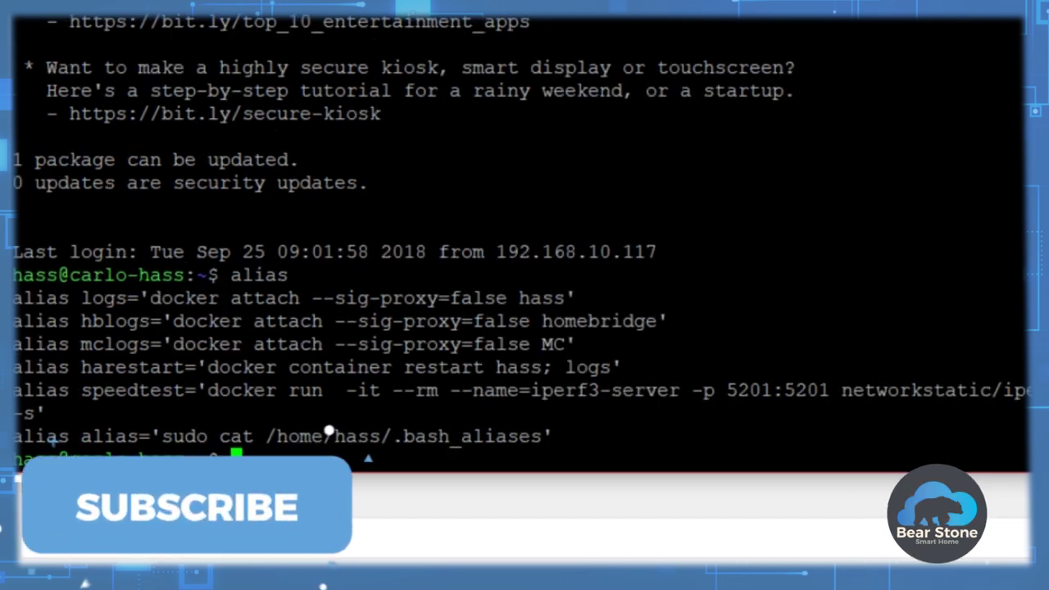
pyautogui.moveTo(69, 367); pyautogui.dragTo(542, 367)
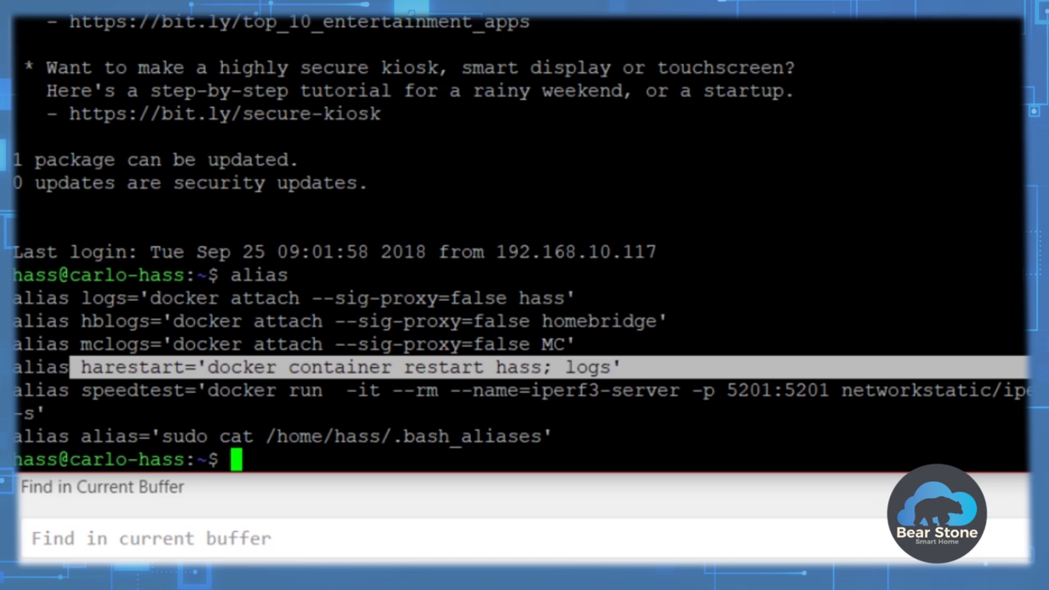
# Run harestart and enlarge the PuTTY window to follow the Home Assistant startup log.
pyautogui.write('harestart')
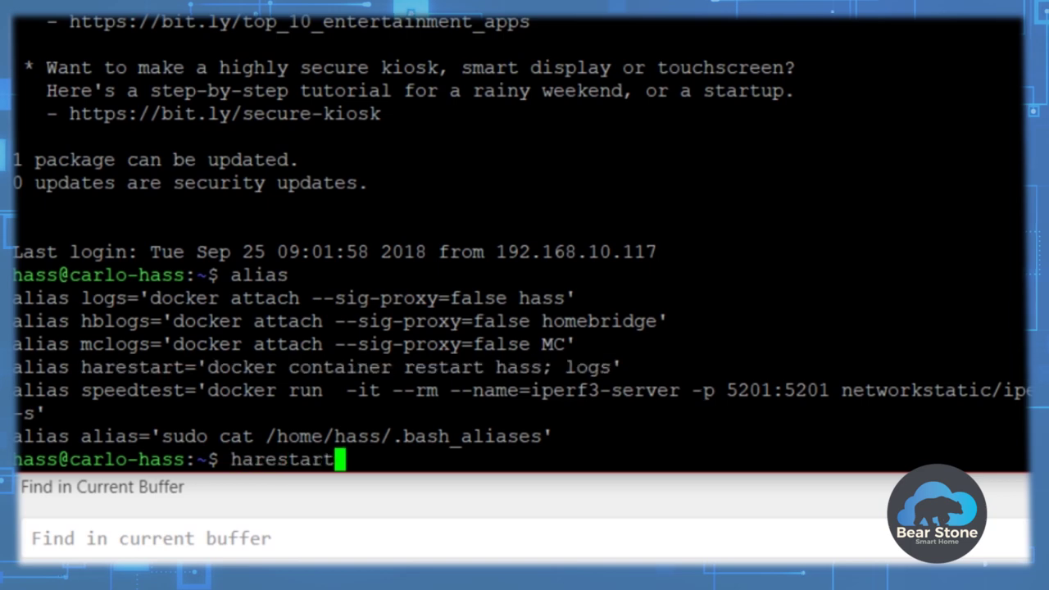
pyautogui.press('Return')
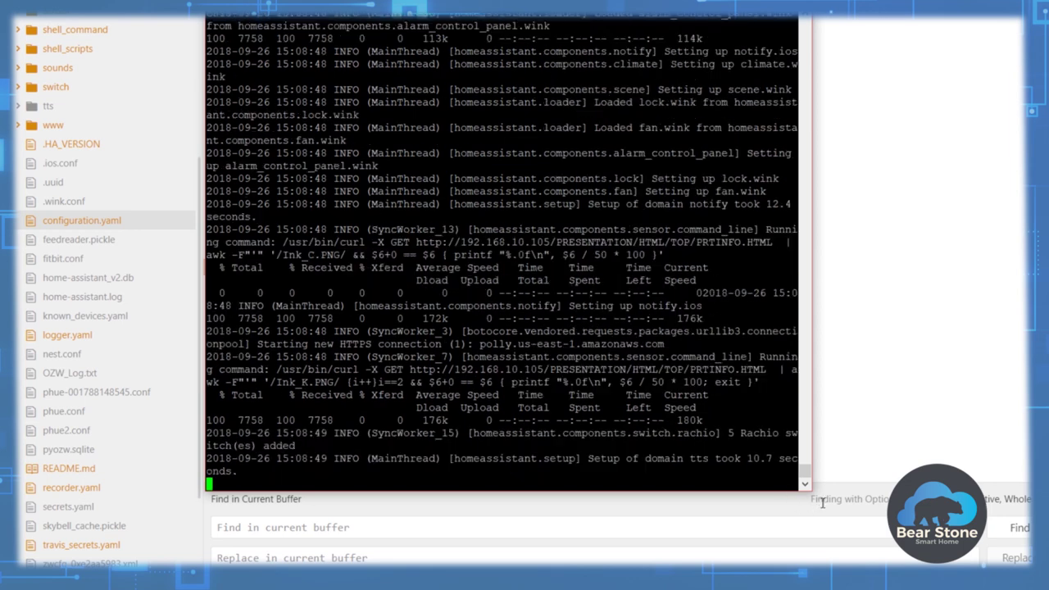
pyautogui.moveTo(819, 498); pyautogui.dragTo(1031, 542)
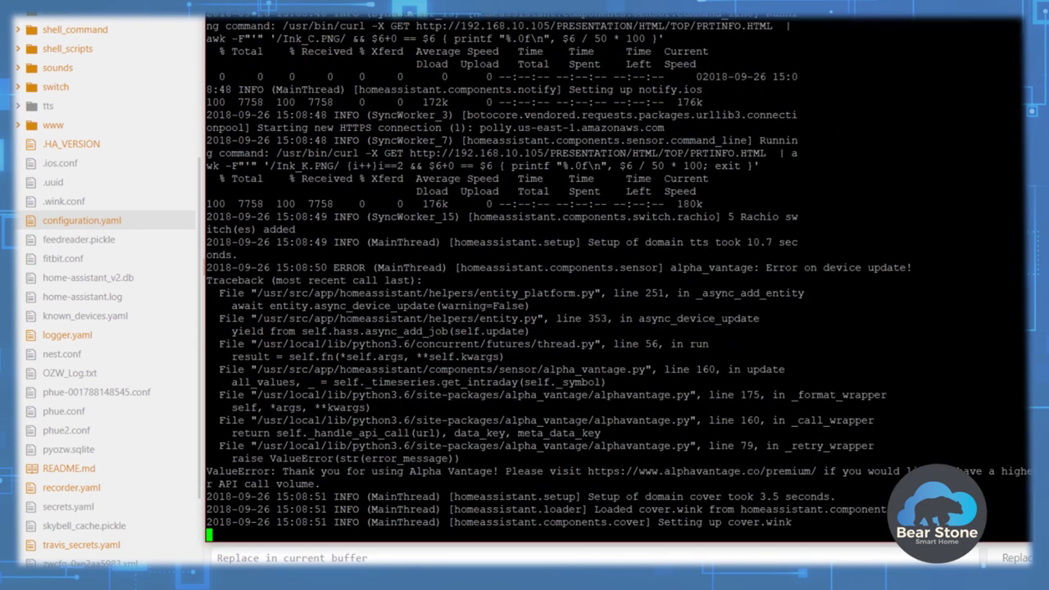